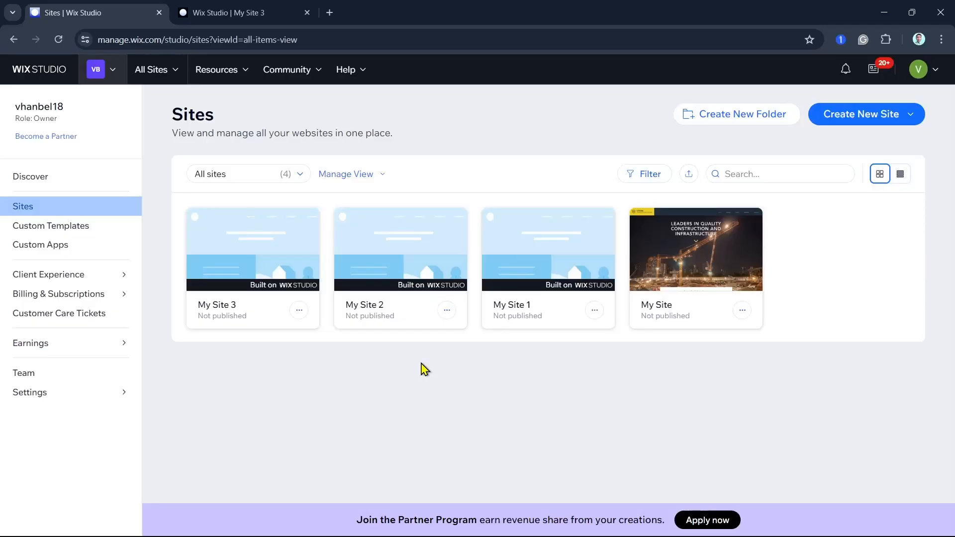
Switch from the sites overview to the open editor of My Site 3
{"action": "mouse_move", "coordinate": [567, 273]}
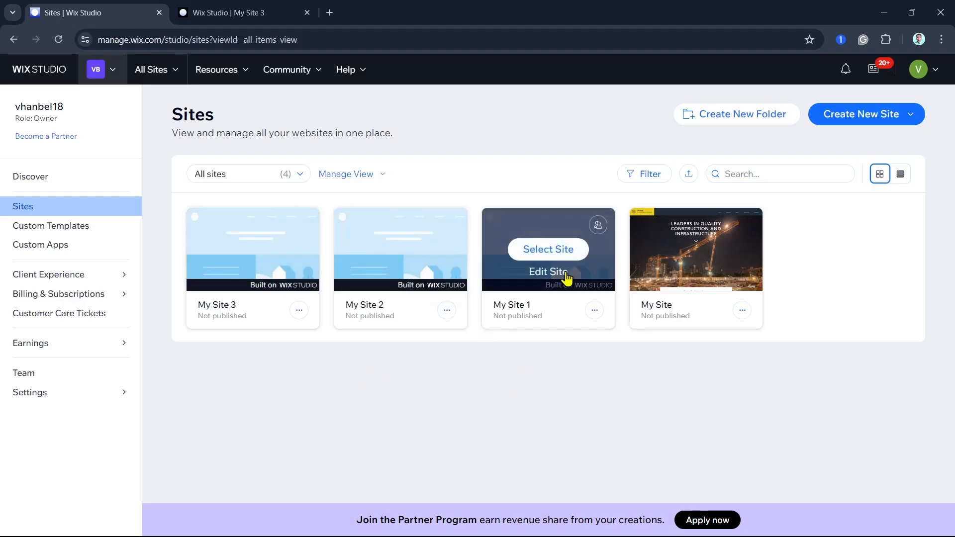
{"action": "mouse_move", "coordinate": [279, 273]}
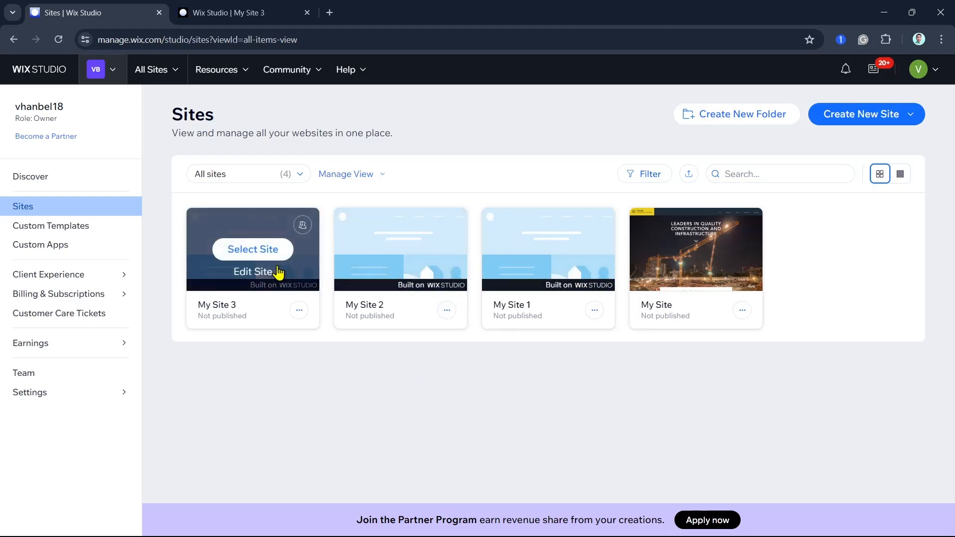
{"action": "left_click", "coordinate": [256, 12]}
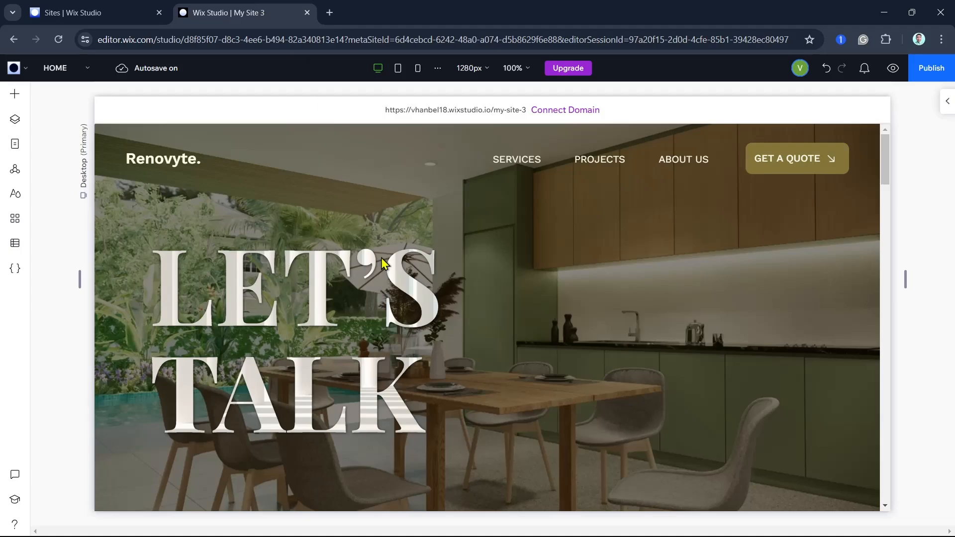
Add a blank section between the client logos section and the footer, and reduce its height to a narrow strip
{"action": "scroll", "coordinate": [512, 394], "scroll_direction": "down", "scroll_amount": 10}
{"action": "scroll", "coordinate": [548, 375], "scroll_direction": "down", "scroll_amount": 5}
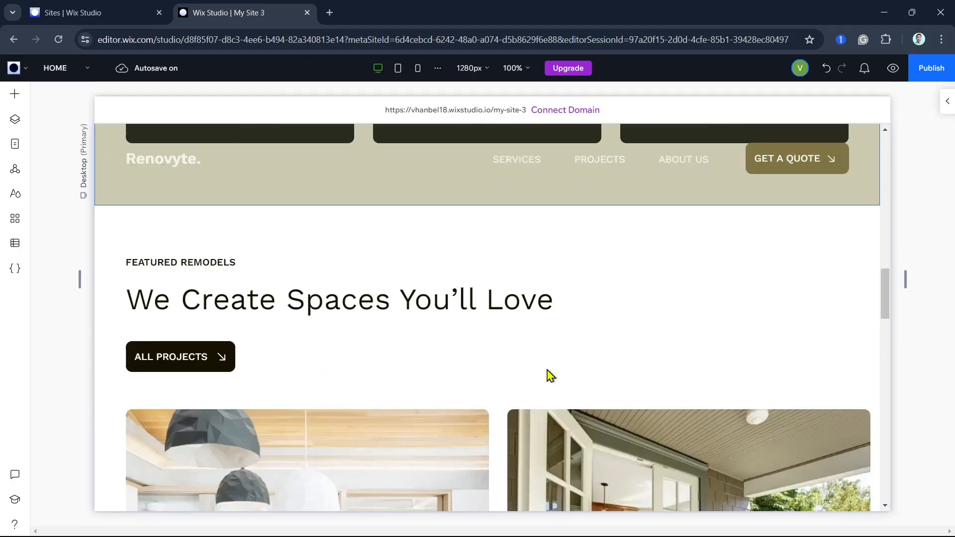
{"action": "scroll", "coordinate": [550, 376], "scroll_direction": "down", "scroll_amount": 10}
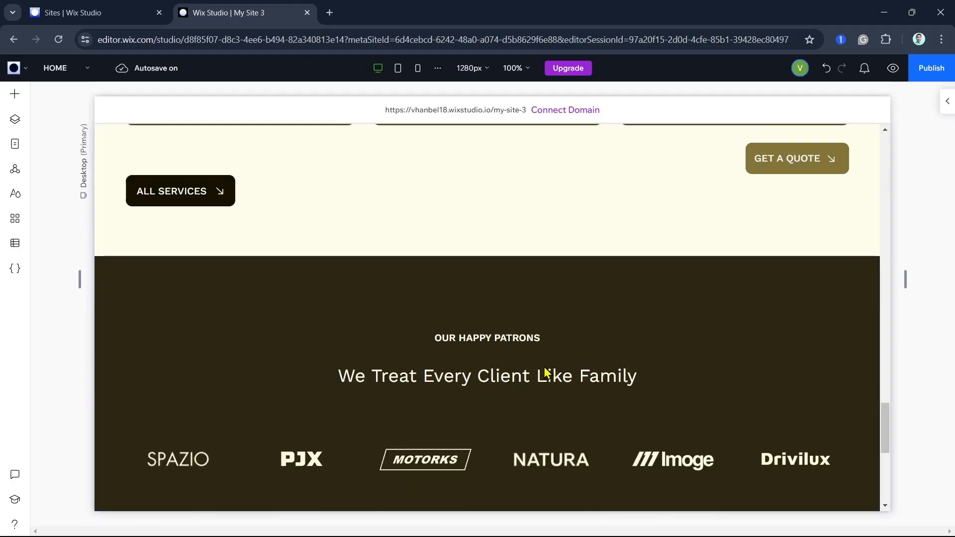
{"action": "scroll", "coordinate": [545, 371], "scroll_direction": "down", "scroll_amount": 7}
{"action": "left_click", "coordinate": [545, 373]}
{"action": "scroll", "coordinate": [546, 370], "scroll_direction": "up", "scroll_amount": 4}
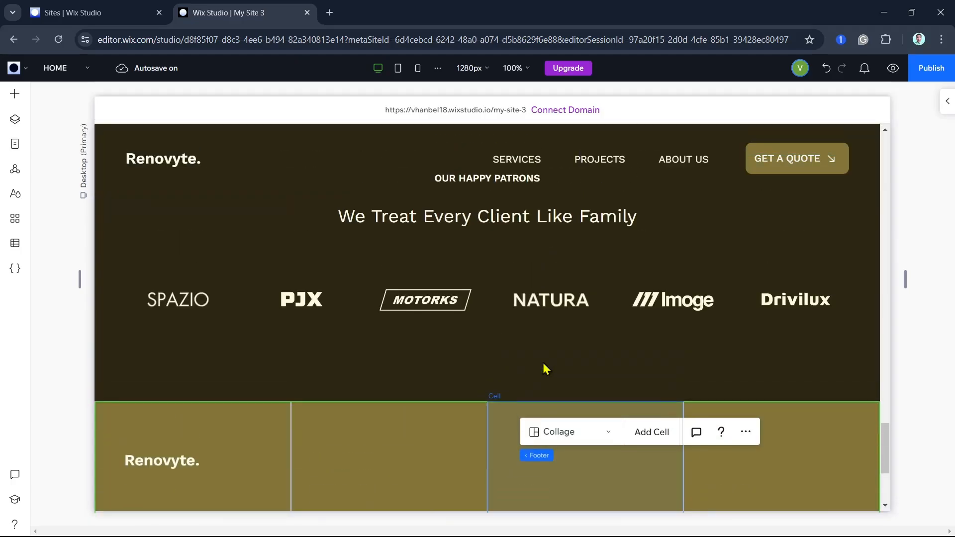
{"action": "scroll", "coordinate": [546, 370], "scroll_direction": "up", "scroll_amount": 2}
{"action": "scroll", "coordinate": [522, 436], "scroll_direction": "down", "scroll_amount": 4}
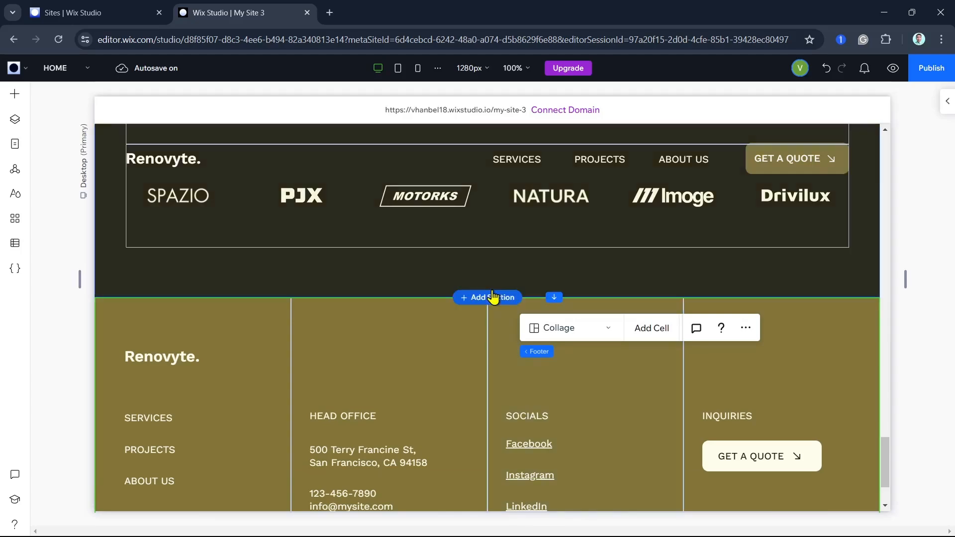
{"action": "left_click", "coordinate": [494, 297]}
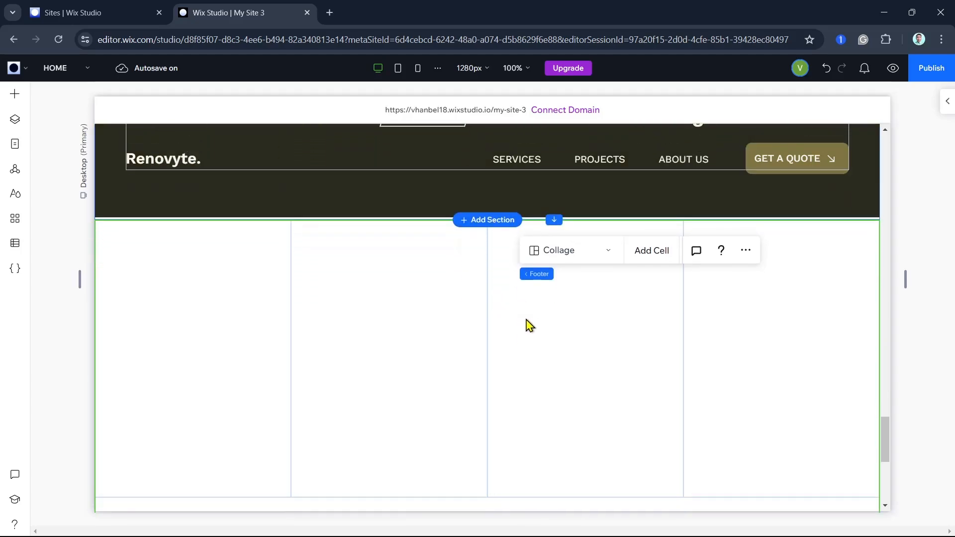
{"action": "left_click_drag", "start_coordinate": [487, 478], "coordinate": [482, 250]}
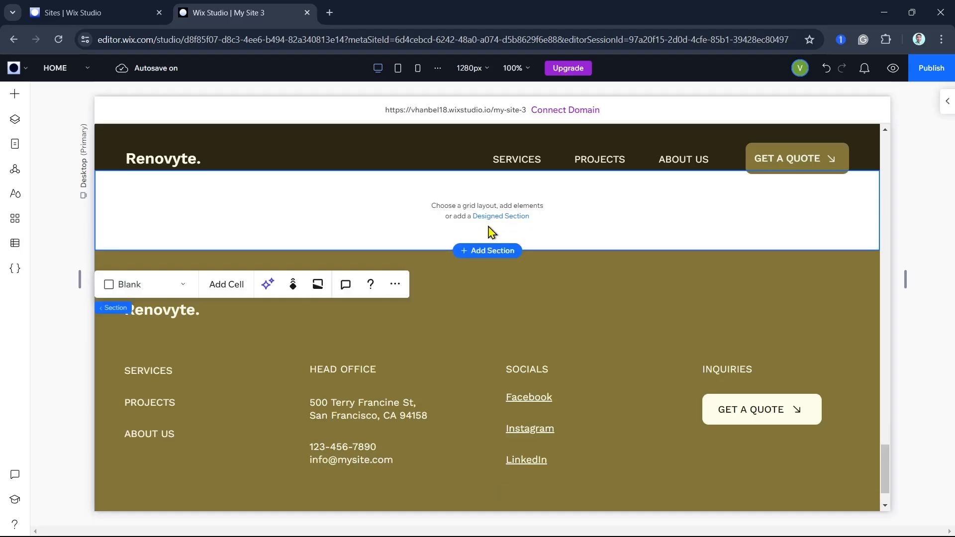
{"action": "scroll", "coordinate": [603, 276], "scroll_direction": "up", "scroll_amount": 2}
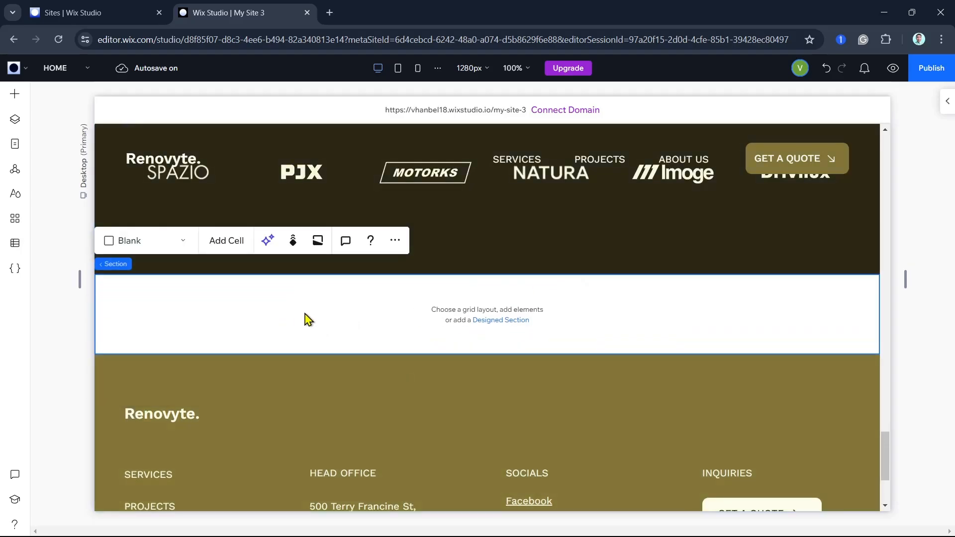
Add the plain black social bar from the Embed & Social elements to the center of the blank section
{"action": "left_click", "coordinate": [15, 95]}
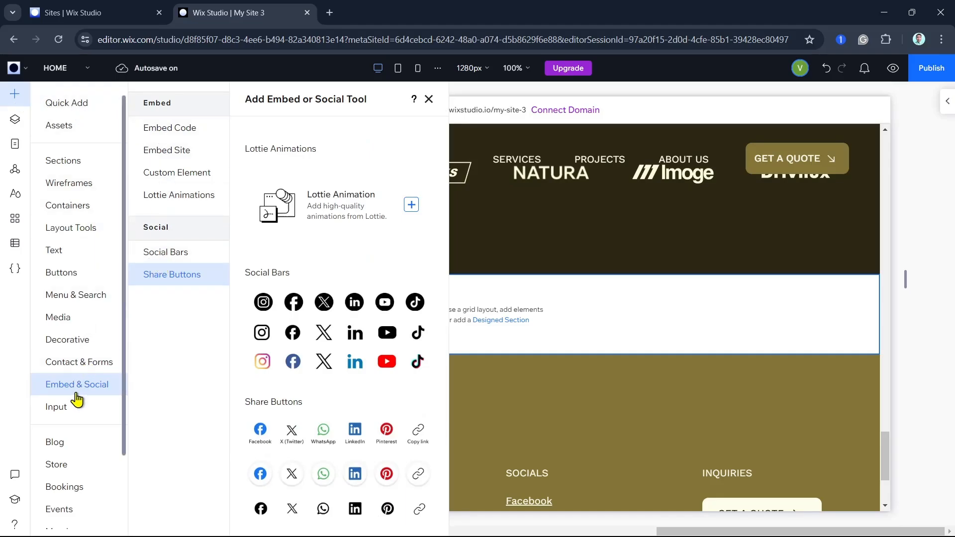
{"action": "left_click", "coordinate": [174, 254]}
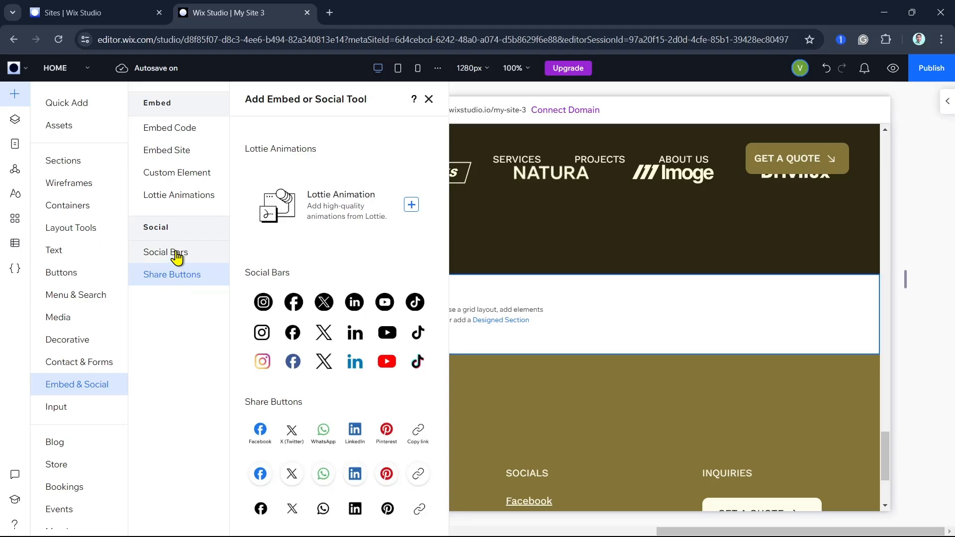
{"action": "left_click", "coordinate": [181, 277]}
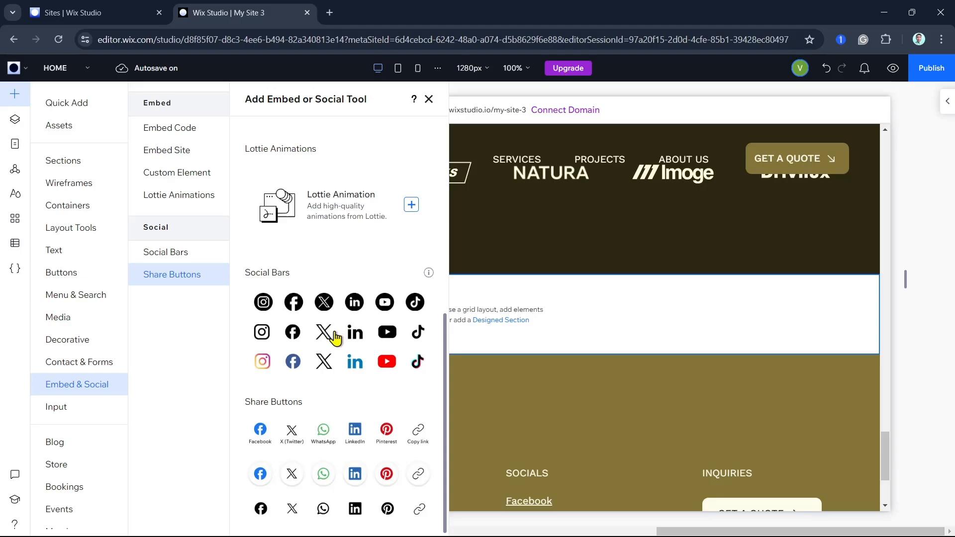
{"action": "left_click_drag", "start_coordinate": [334, 339], "coordinate": [488, 317]}
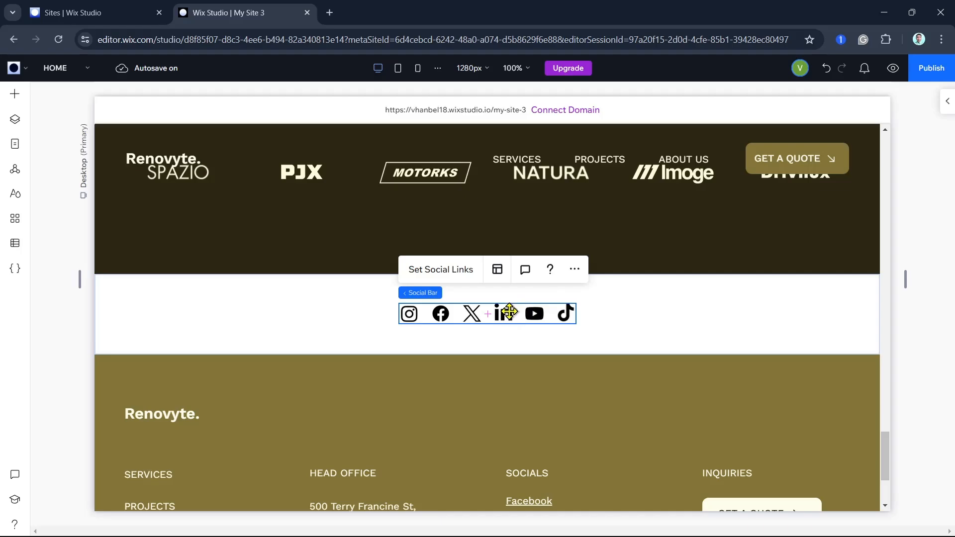
Open the social bar's link settings and remove the LinkedIn icon
{"action": "left_click", "coordinate": [427, 271]}
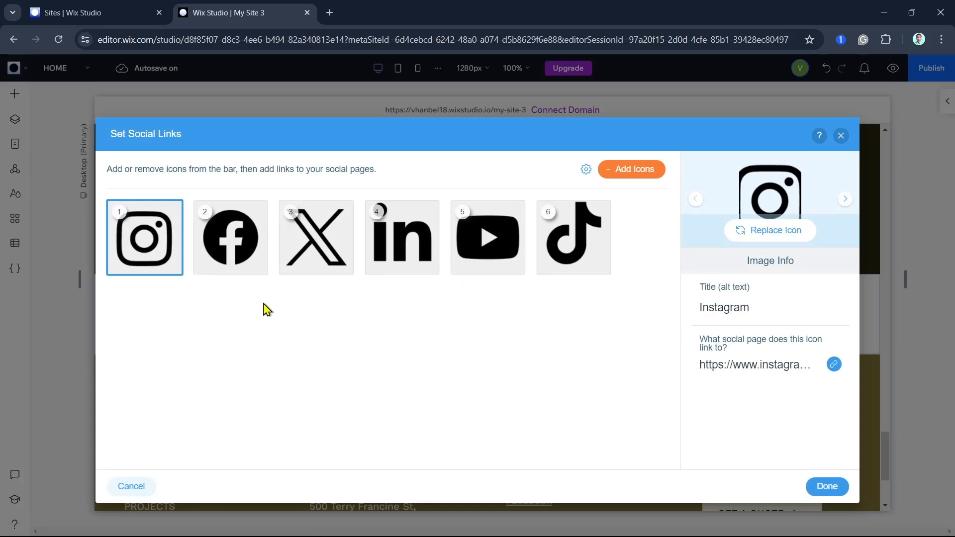
{"action": "left_click", "coordinate": [268, 248]}
{"action": "left_click", "coordinate": [313, 249]}
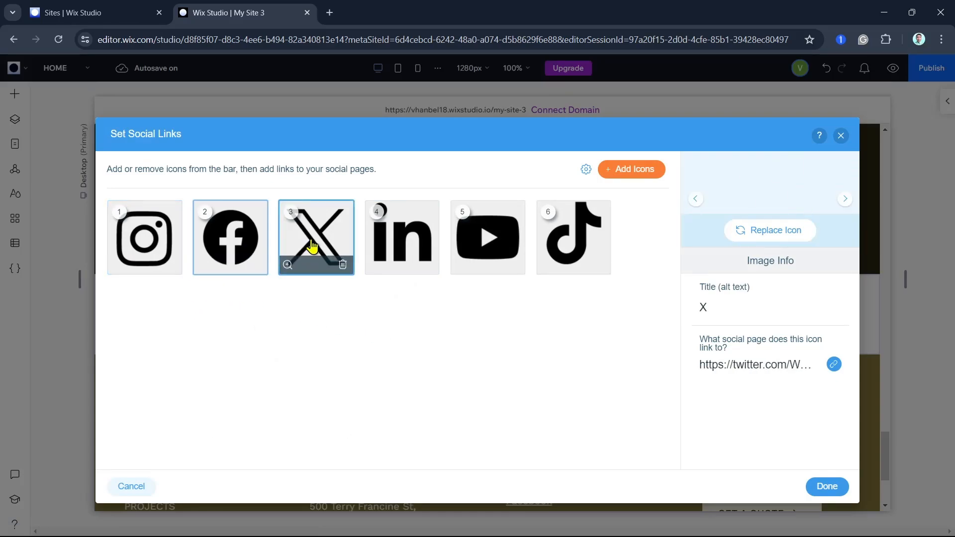
{"action": "left_click", "coordinate": [409, 244]}
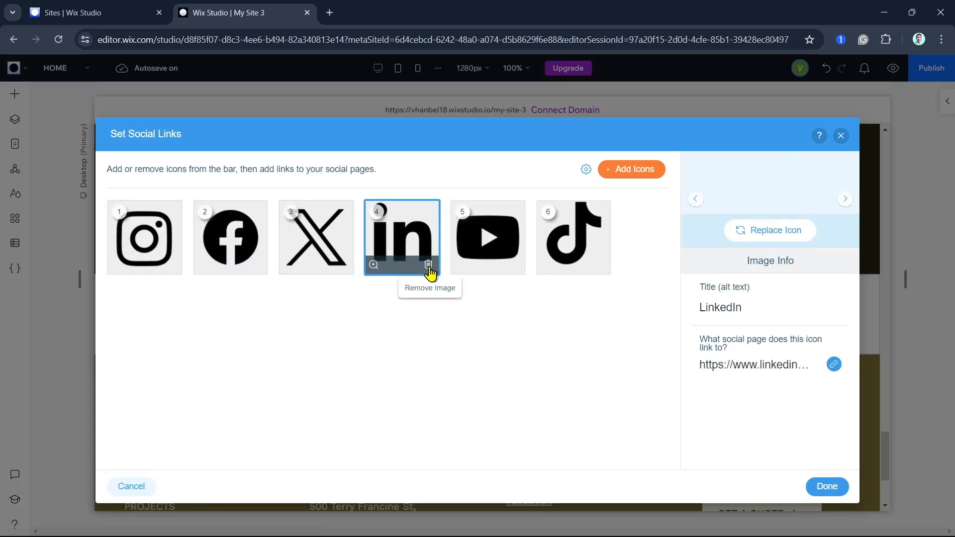
{"action": "left_click", "coordinate": [429, 264]}
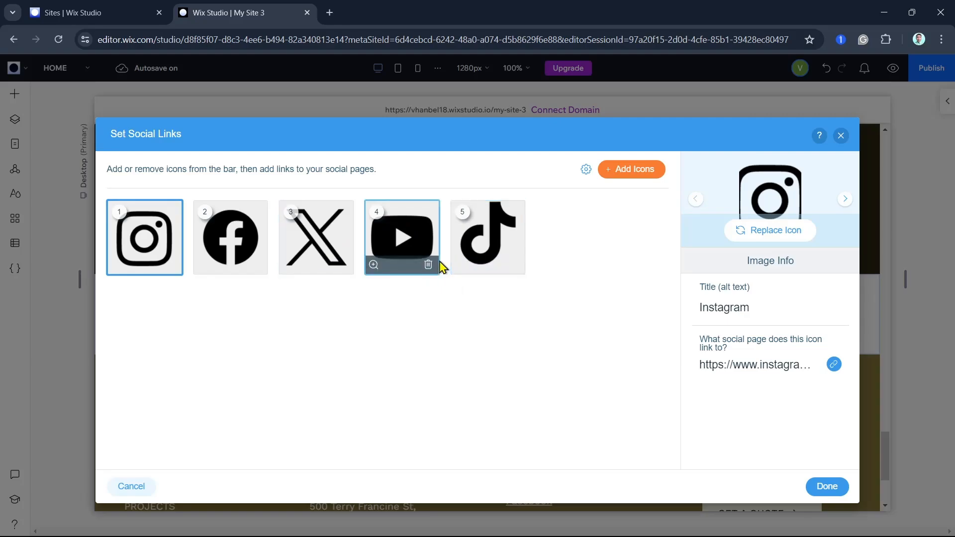
Preview the YouTube icon, inspect the Instagram icon's link options, and close them without changes
{"action": "mouse_move", "coordinate": [374, 267]}
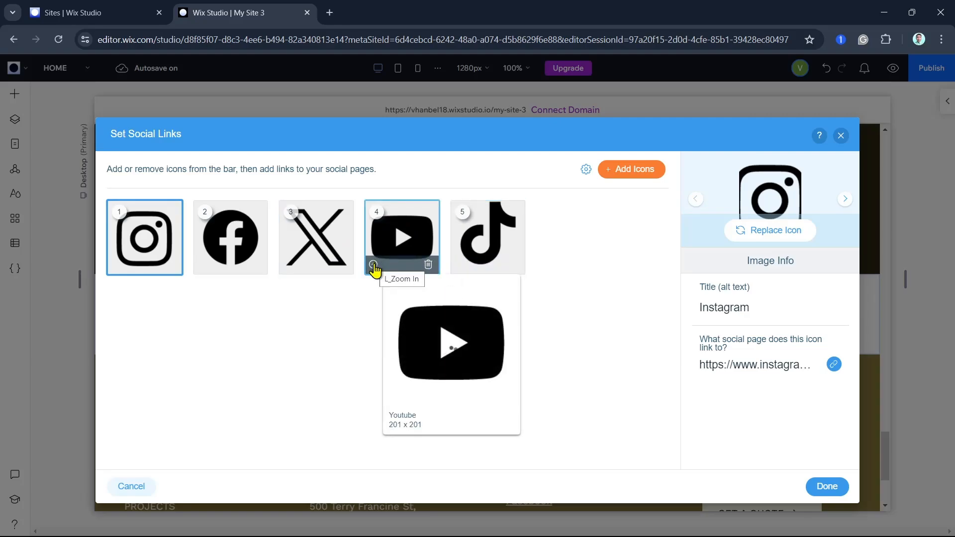
{"action": "left_click", "coordinate": [835, 365]}
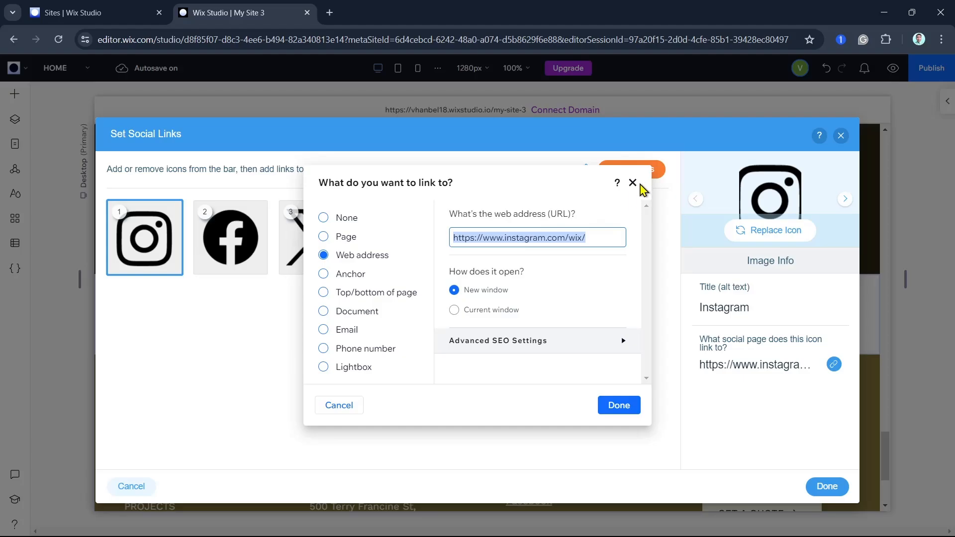
{"action": "left_click", "coordinate": [637, 184]}
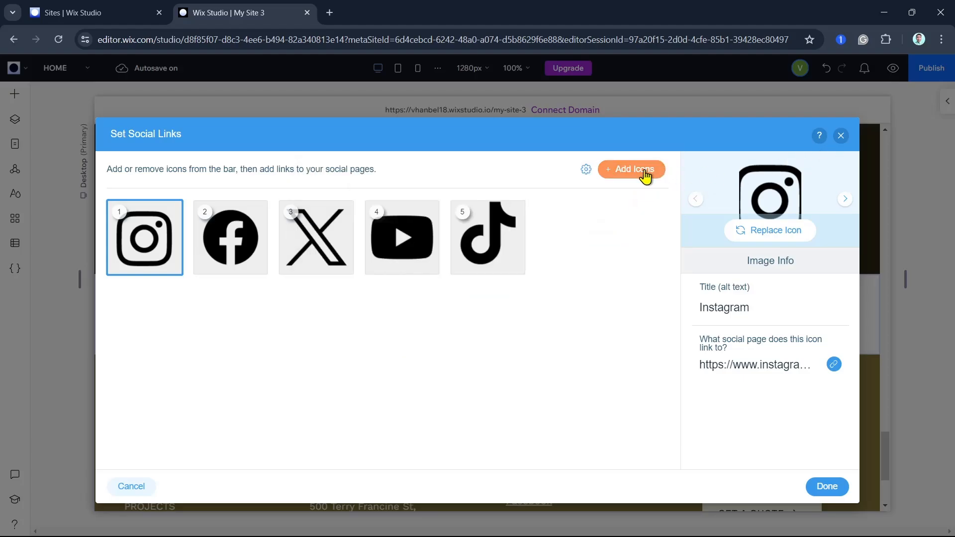
Try adding the Telegram icon from Media from Wix to the social bar, and remove it again
{"action": "left_click", "coordinate": [646, 176]}
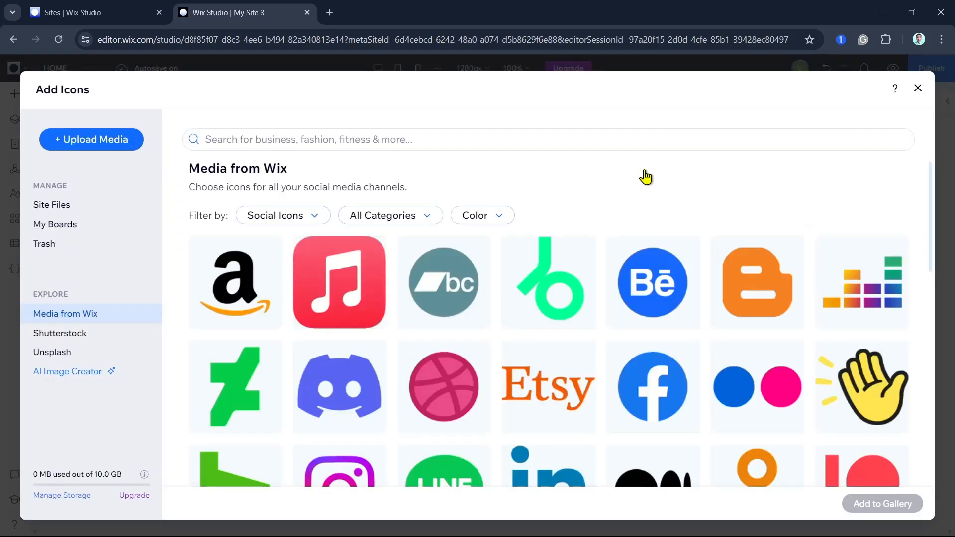
{"action": "scroll", "coordinate": [591, 401], "scroll_direction": "down", "scroll_amount": 3}
{"action": "scroll", "coordinate": [591, 398], "scroll_direction": "up", "scroll_amount": 3}
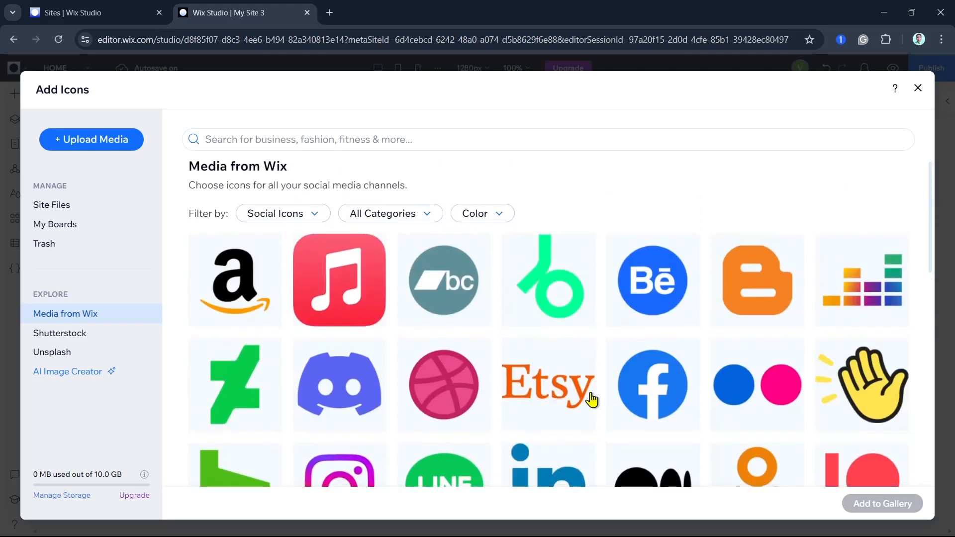
{"action": "scroll", "coordinate": [591, 398], "scroll_direction": "down", "scroll_amount": 8}
{"action": "scroll", "coordinate": [543, 354], "scroll_direction": "up", "scroll_amount": 2}
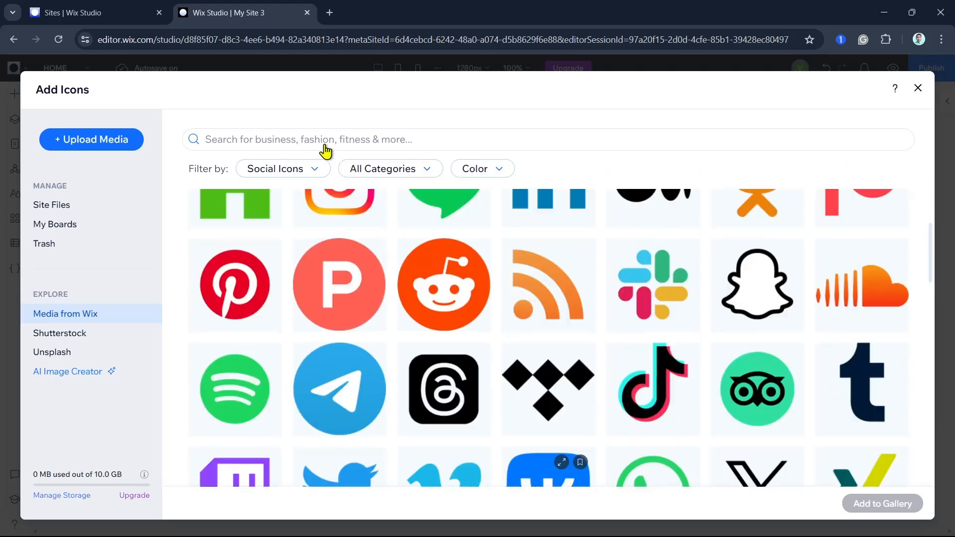
{"action": "left_click", "coordinate": [343, 394]}
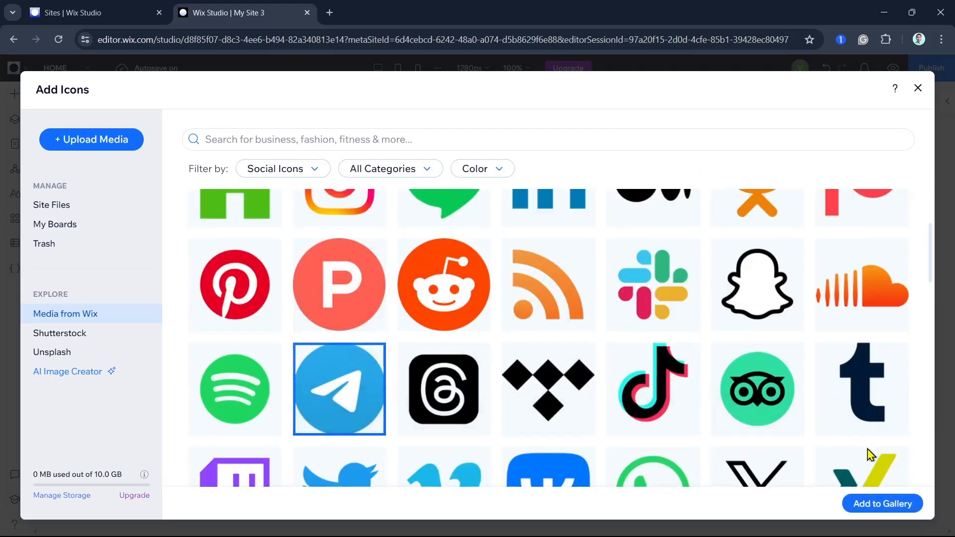
{"action": "left_click", "coordinate": [880, 505]}
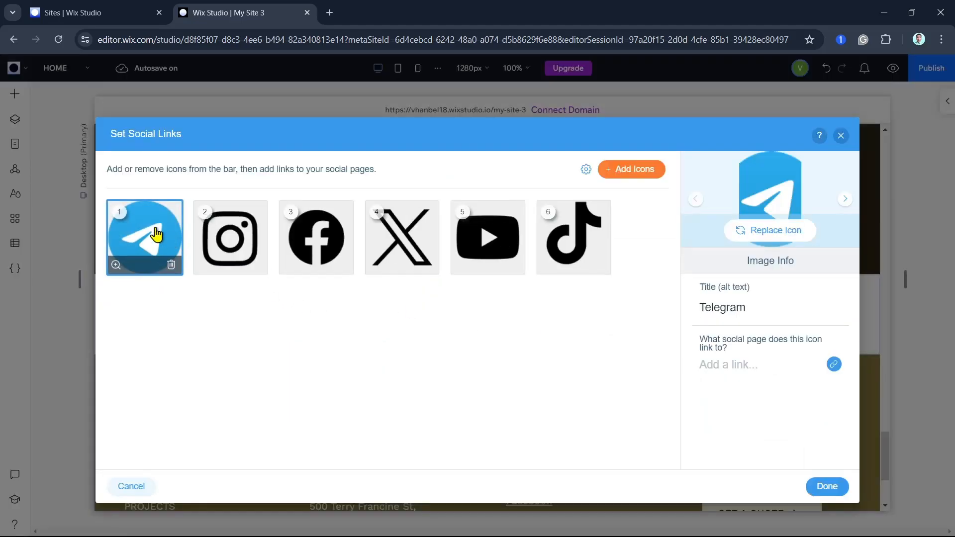
{"action": "left_click", "coordinate": [168, 269]}
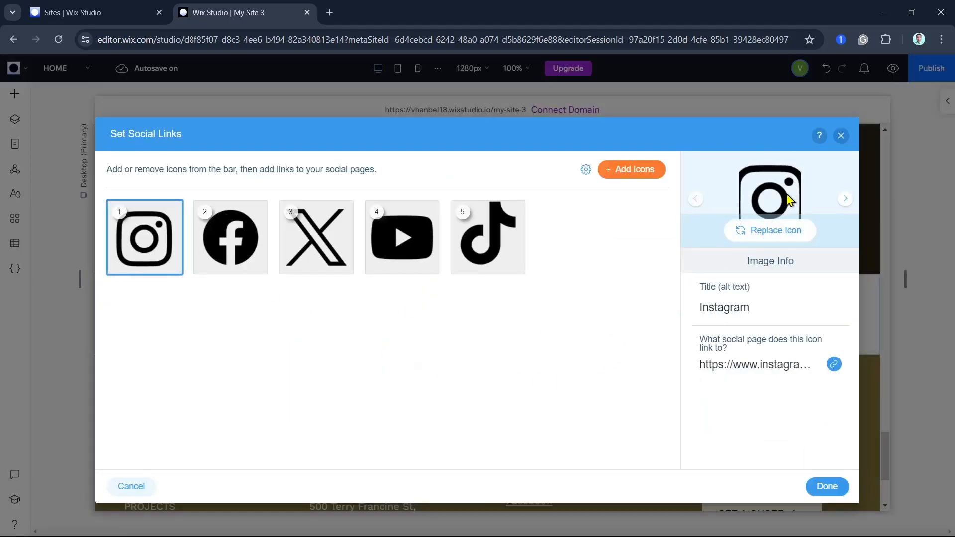
Apply the social link changes and open the social bar's design properties to review its size, position and adjustment settings
{"action": "left_click", "coordinate": [827, 487]}
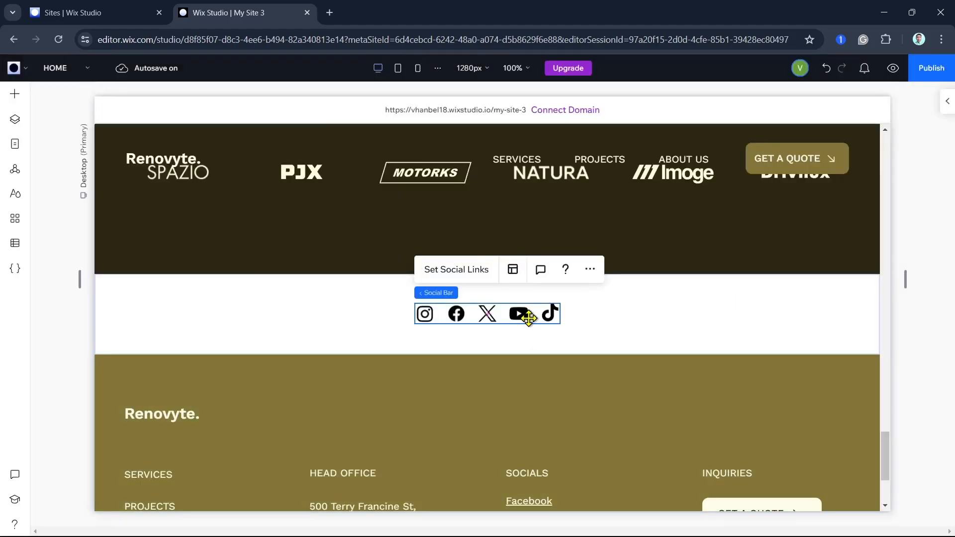
{"action": "left_click", "coordinate": [949, 106]}
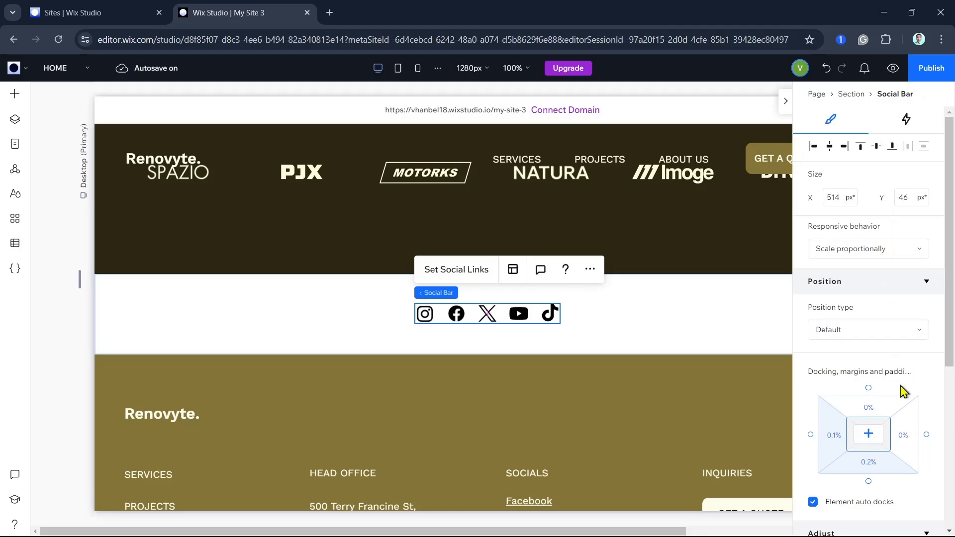
{"action": "scroll", "coordinate": [903, 423], "scroll_direction": "down", "scroll_amount": 5}
{"action": "scroll", "coordinate": [904, 433], "scroll_direction": "down", "scroll_amount": 1}
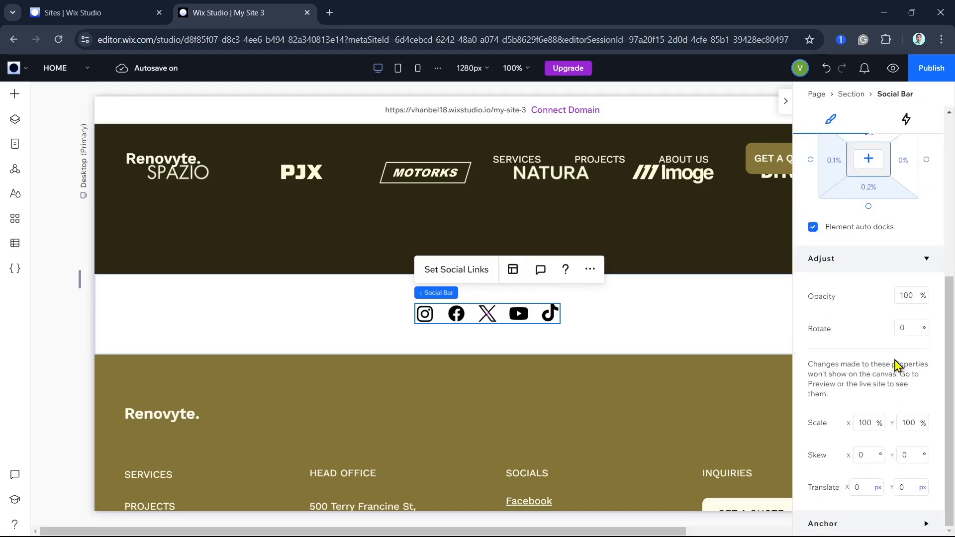
Reposition the social bar within the white section at about X 514 px and Y 47 px
{"action": "double_click", "coordinate": [549, 314]}
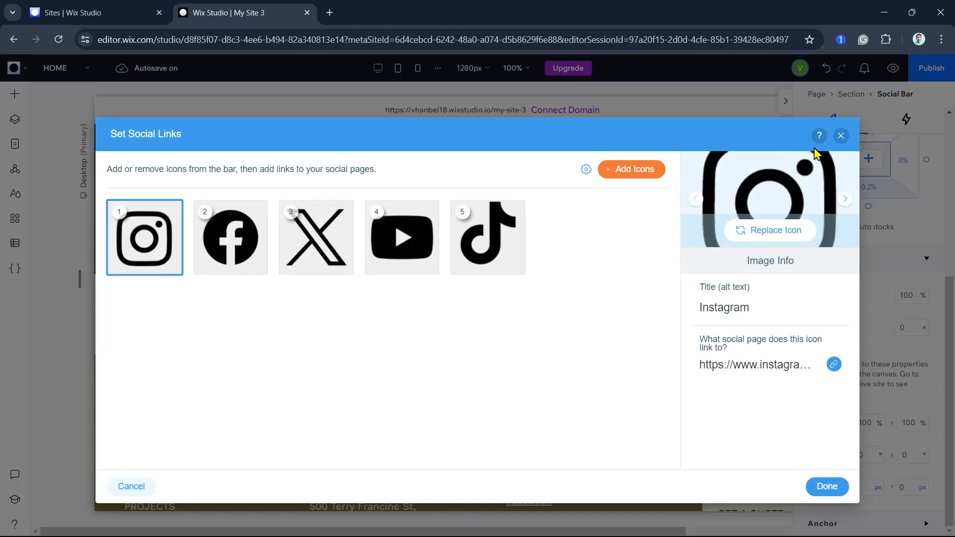
{"action": "left_click", "coordinate": [841, 135]}
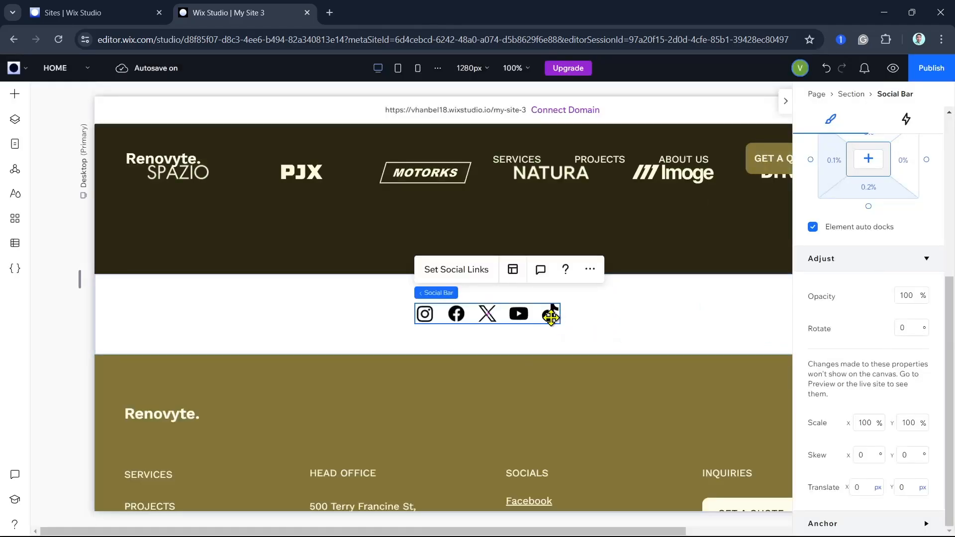
{"action": "left_click_drag", "start_coordinate": [551, 317], "coordinate": [523, 318]}
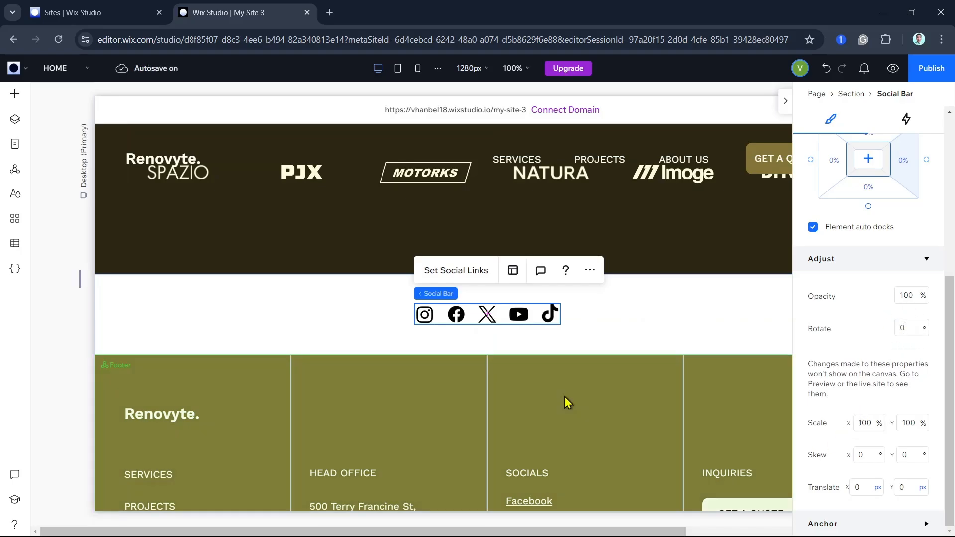
{"action": "scroll", "coordinate": [871, 288], "scroll_direction": "up", "scroll_amount": 4}
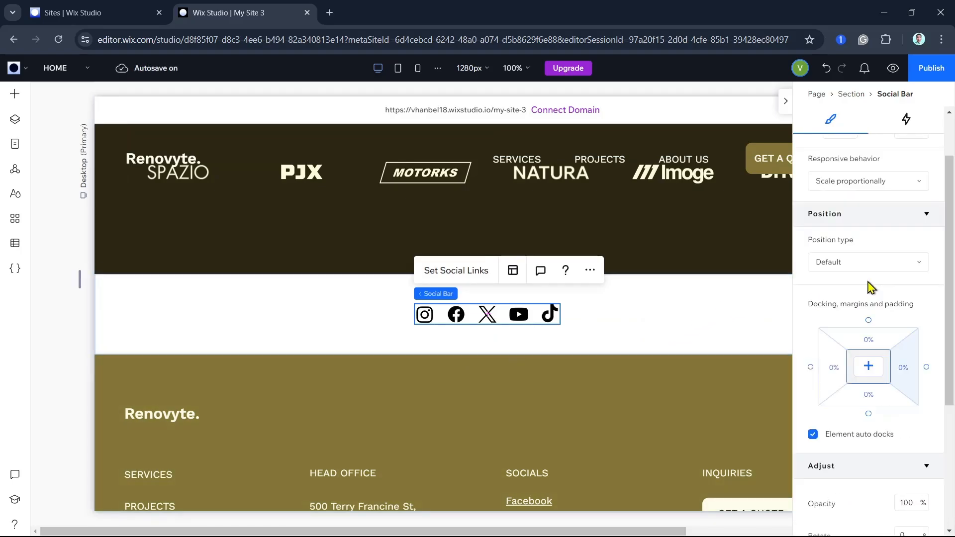
{"action": "scroll", "coordinate": [868, 291], "scroll_direction": "up", "scroll_amount": 1}
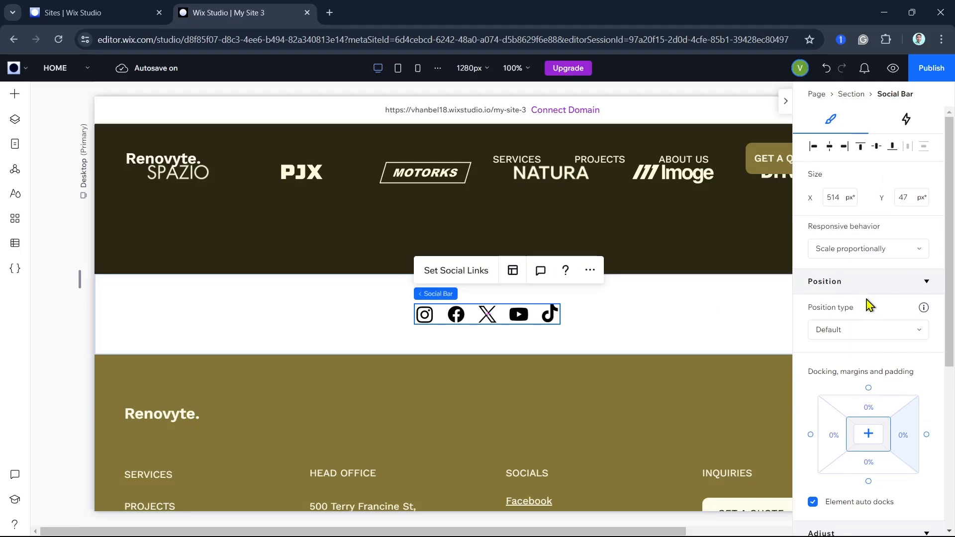
Add the share buttons with coloured icons on white circles to the dark client section, centred below the logo row
{"action": "left_click", "coordinate": [17, 98]}
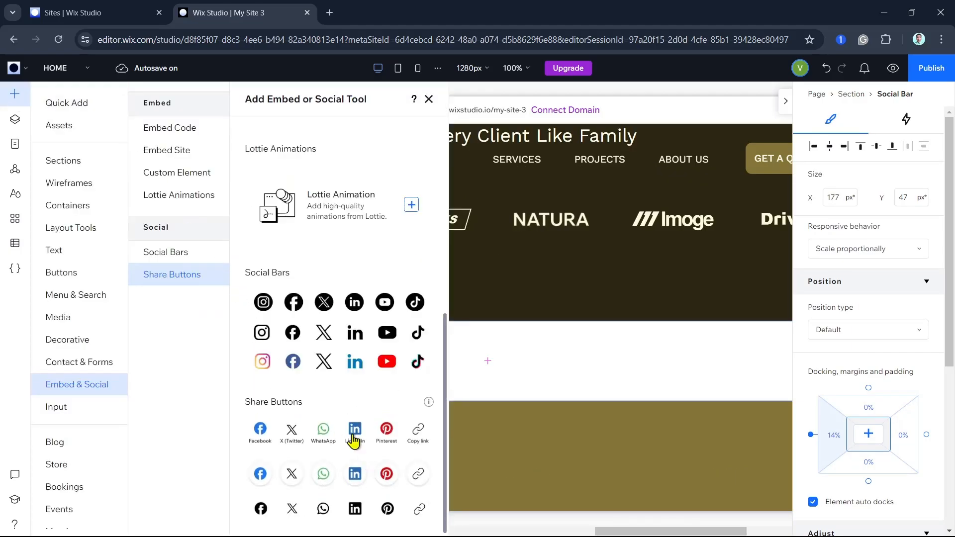
{"action": "left_click_drag", "start_coordinate": [346, 474], "coordinate": [637, 287]}
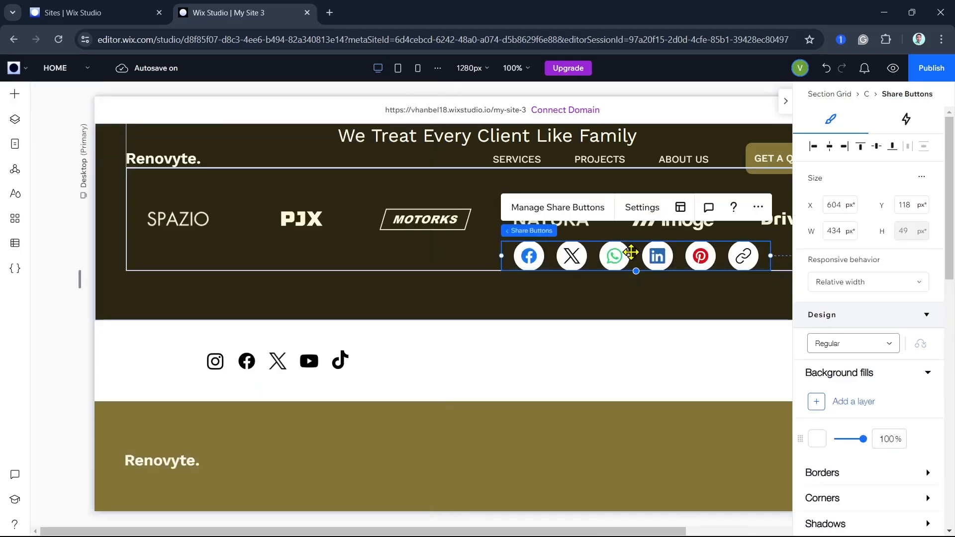
{"action": "left_click_drag", "start_coordinate": [631, 253], "coordinate": [482, 289]}
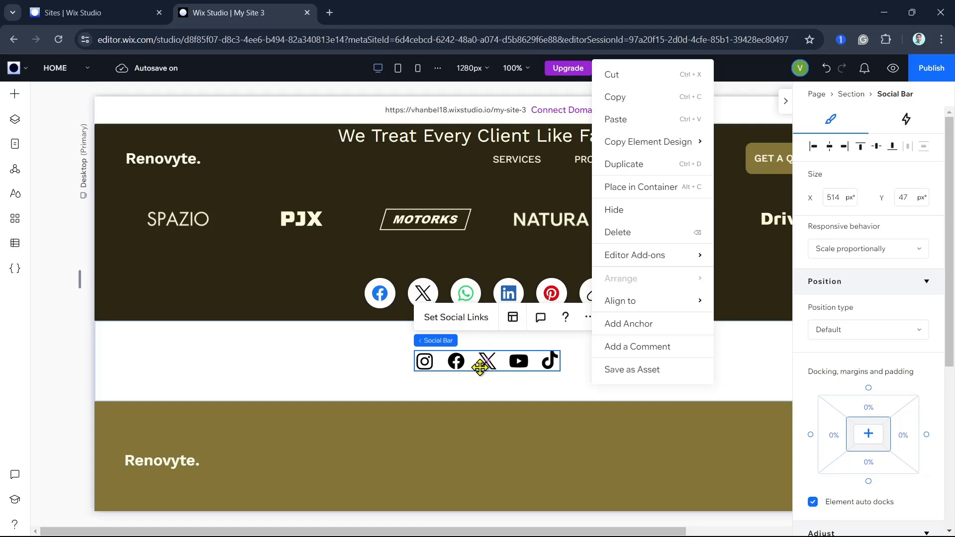
Preview the site with its social icons, inspect the domain options for publishing, and close them without saving
{"action": "left_click", "coordinate": [888, 70]}
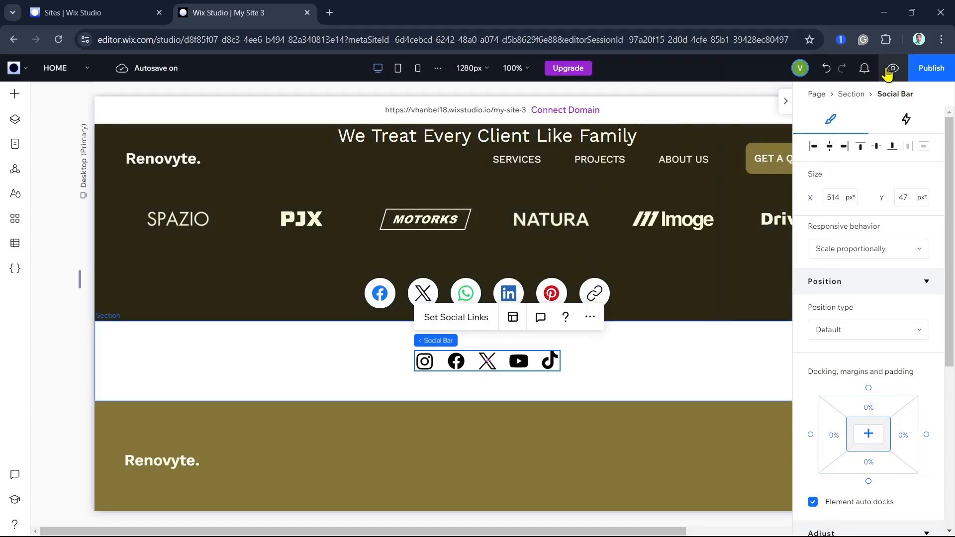
{"action": "left_click", "coordinate": [888, 70]}
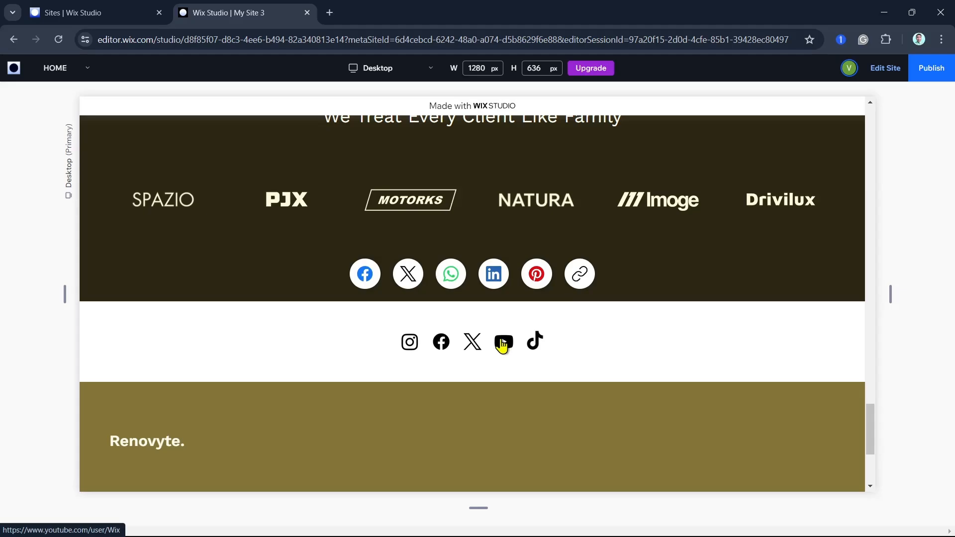
{"action": "left_click", "coordinate": [934, 75]}
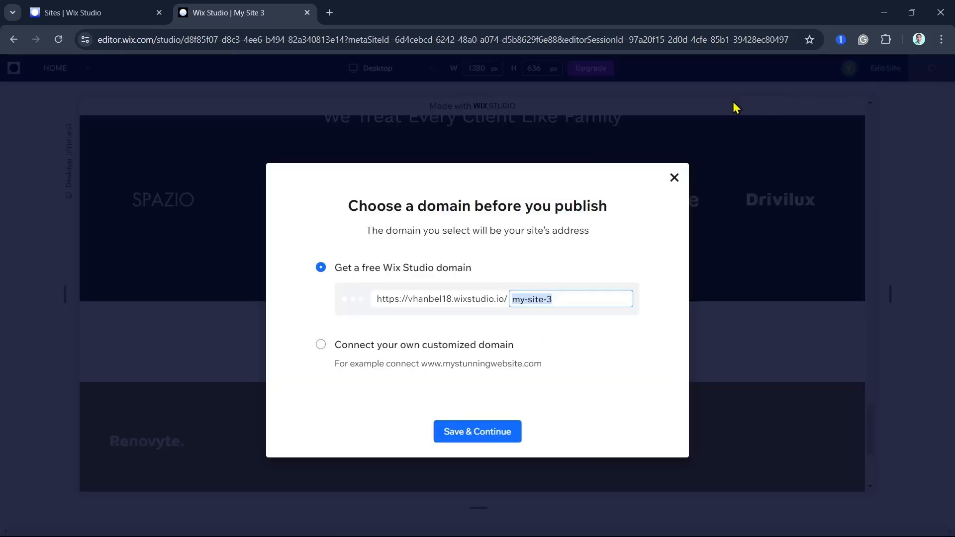
{"action": "left_click", "coordinate": [674, 179]}
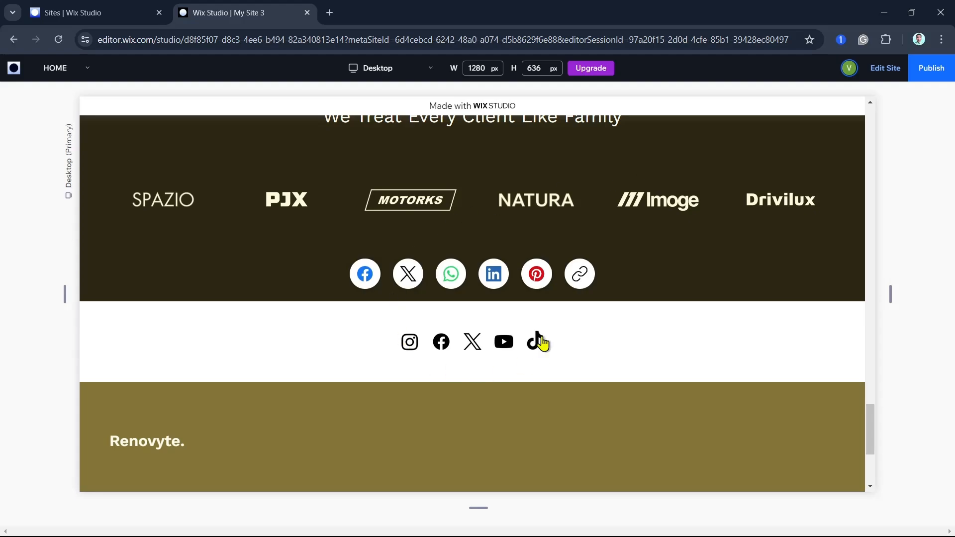